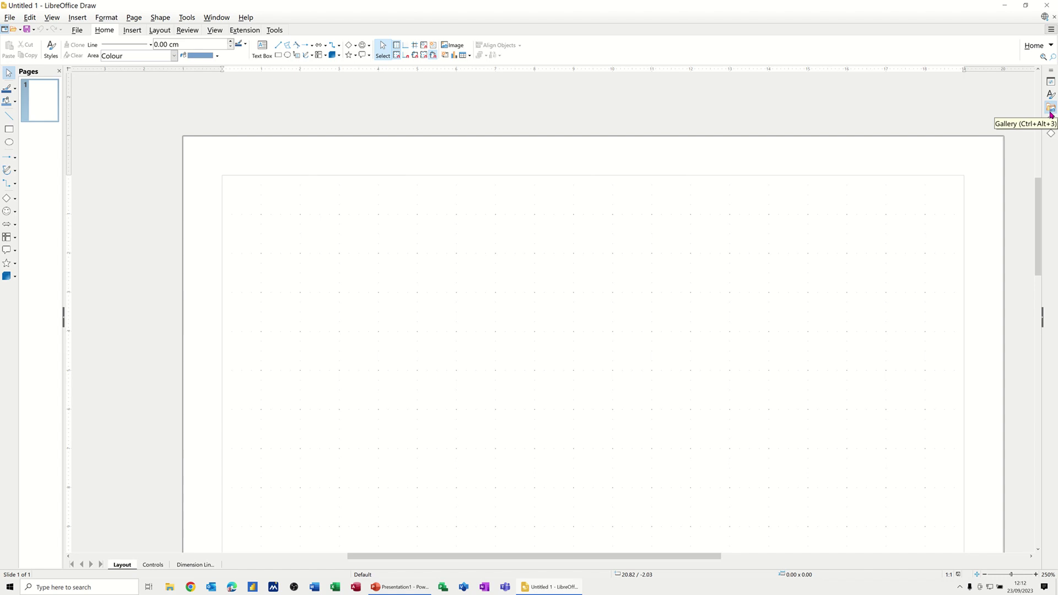
- Open and widen the Gallery, browse its themes, and settle on the Flow chart shapes
left_click(1052, 109)
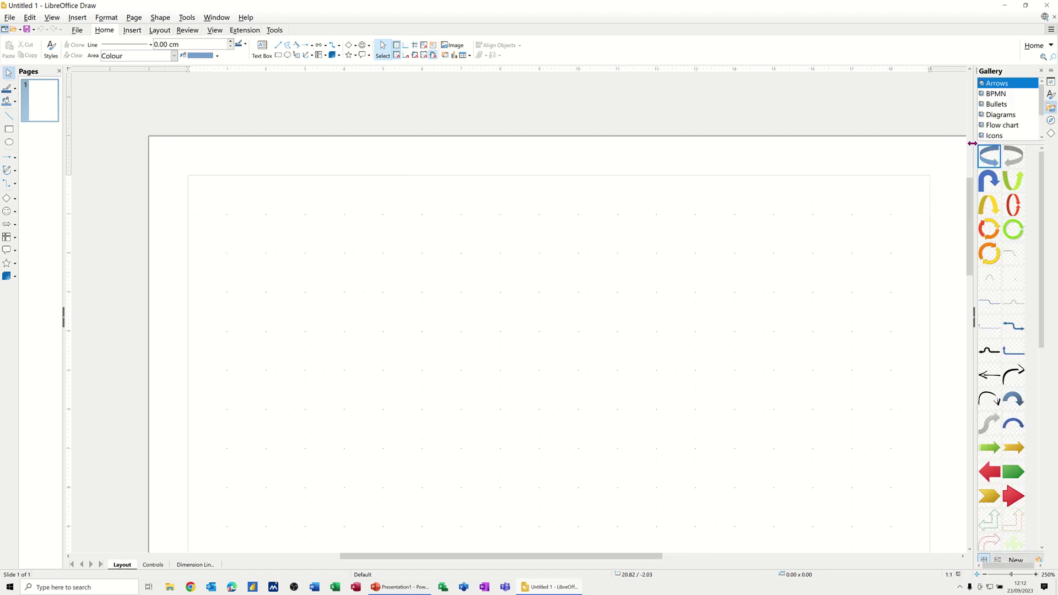
left_click_drag(972, 143, 828, 166)
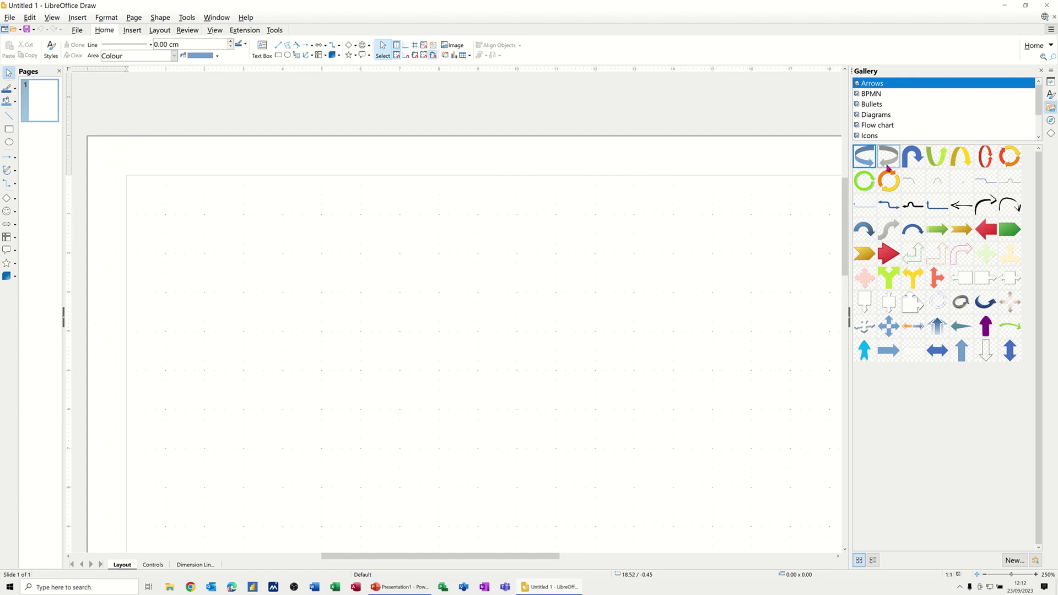
left_click(872, 94)
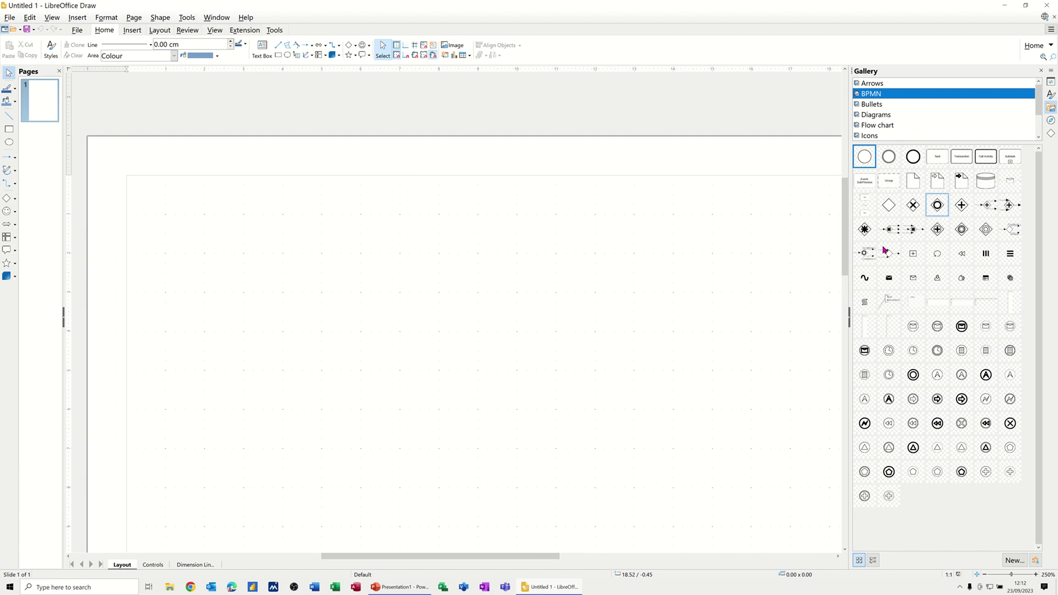
left_click(870, 104)
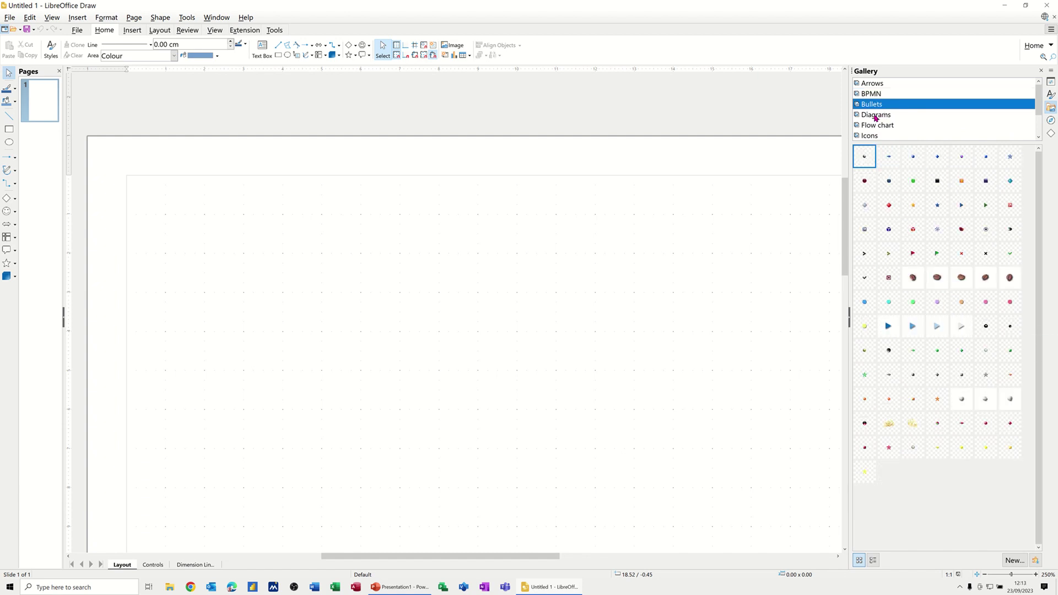
left_click(876, 116)
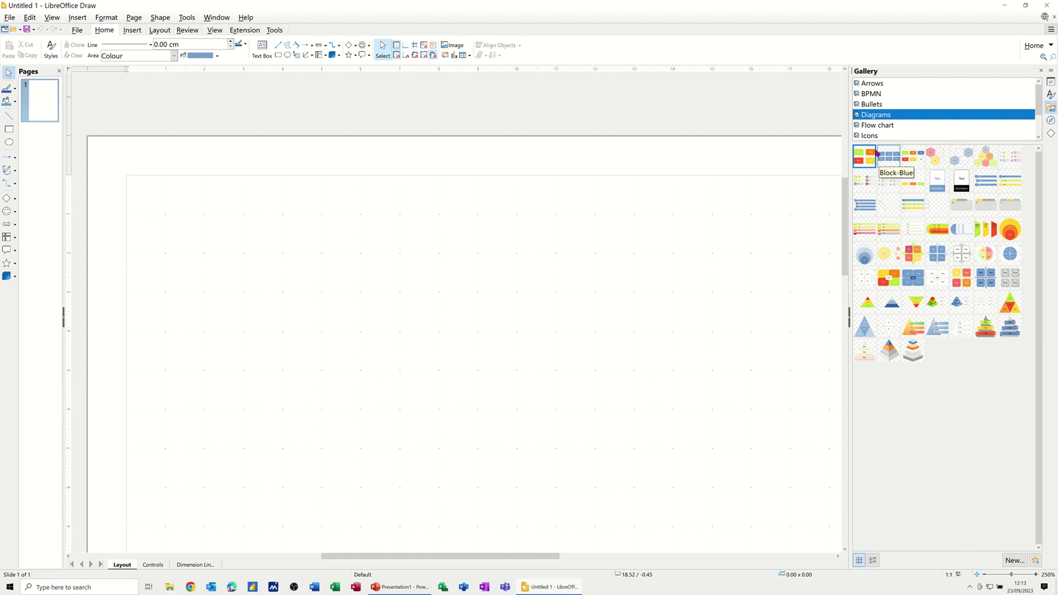
left_click(878, 126)
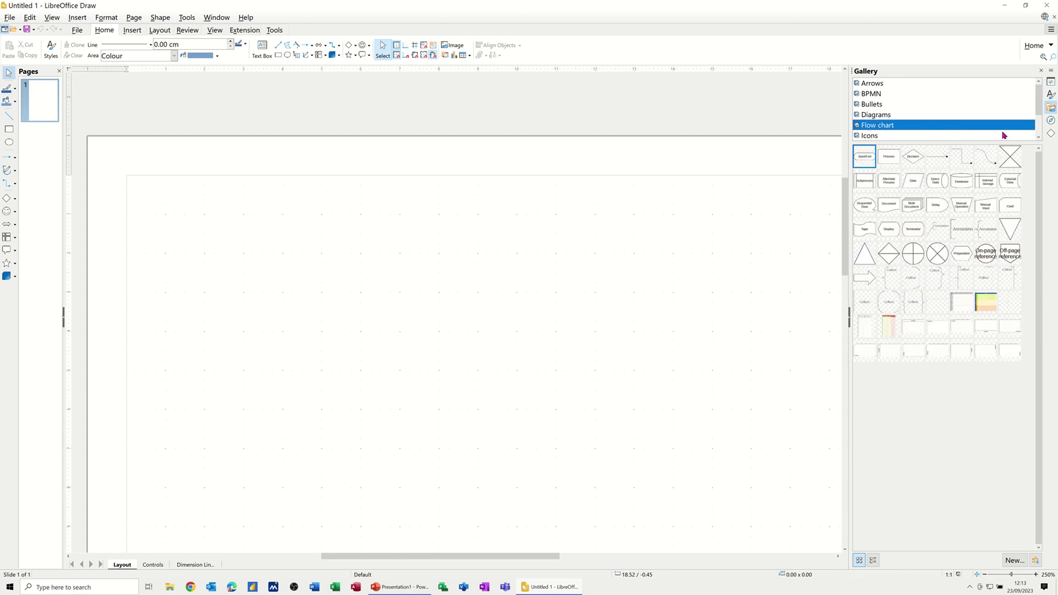
scroll(1038, 115, "down", 2)
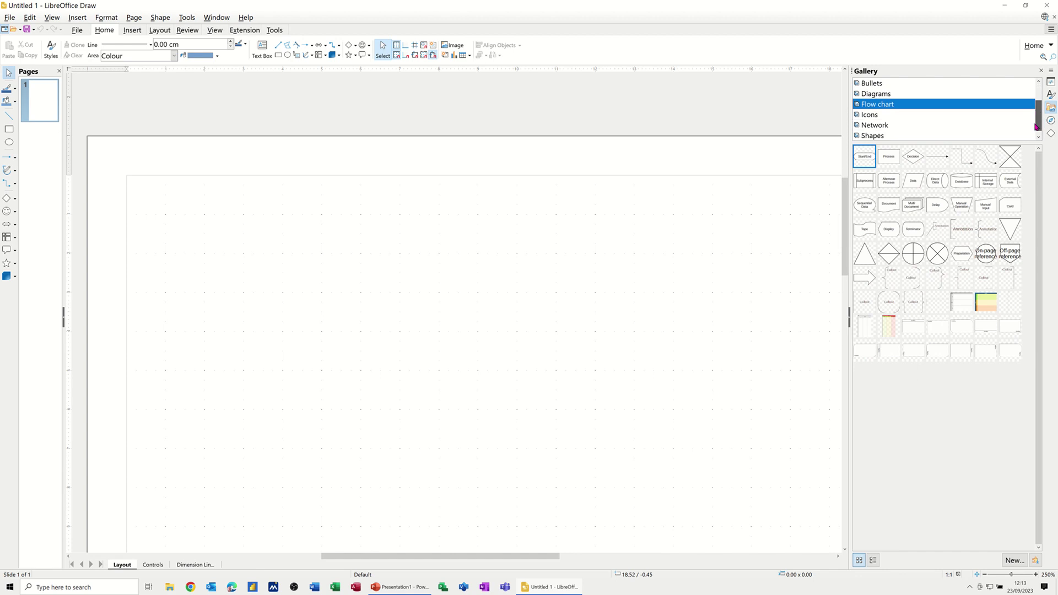
left_click(885, 115)
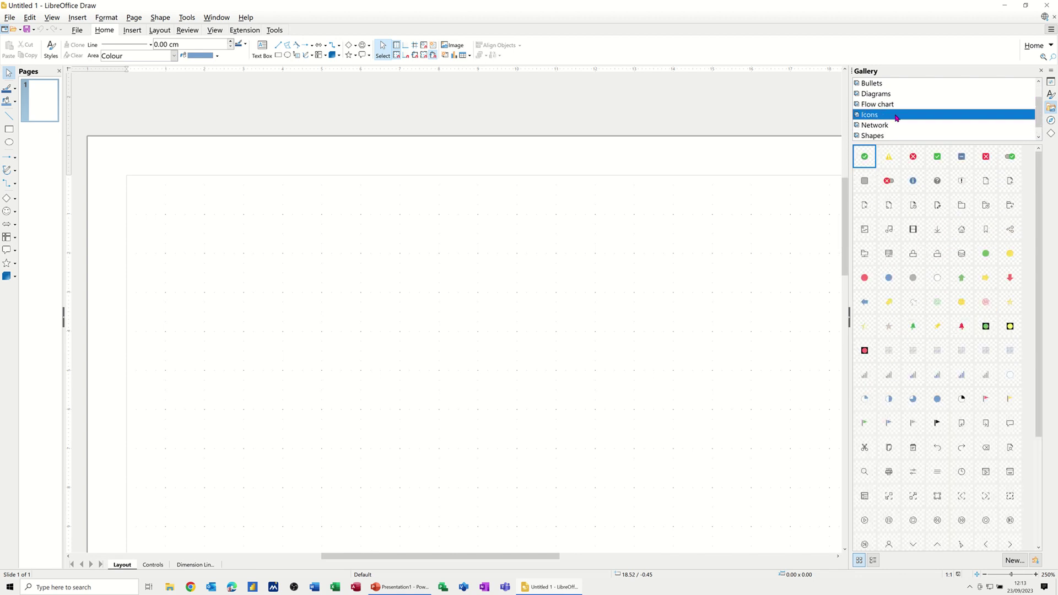
left_click(884, 125)
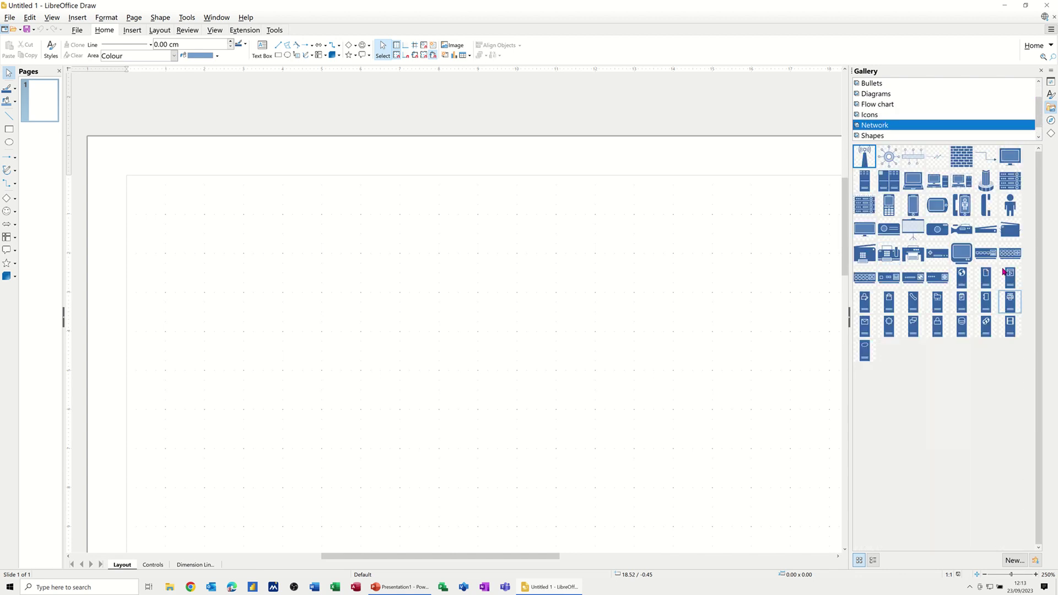
left_click(876, 138)
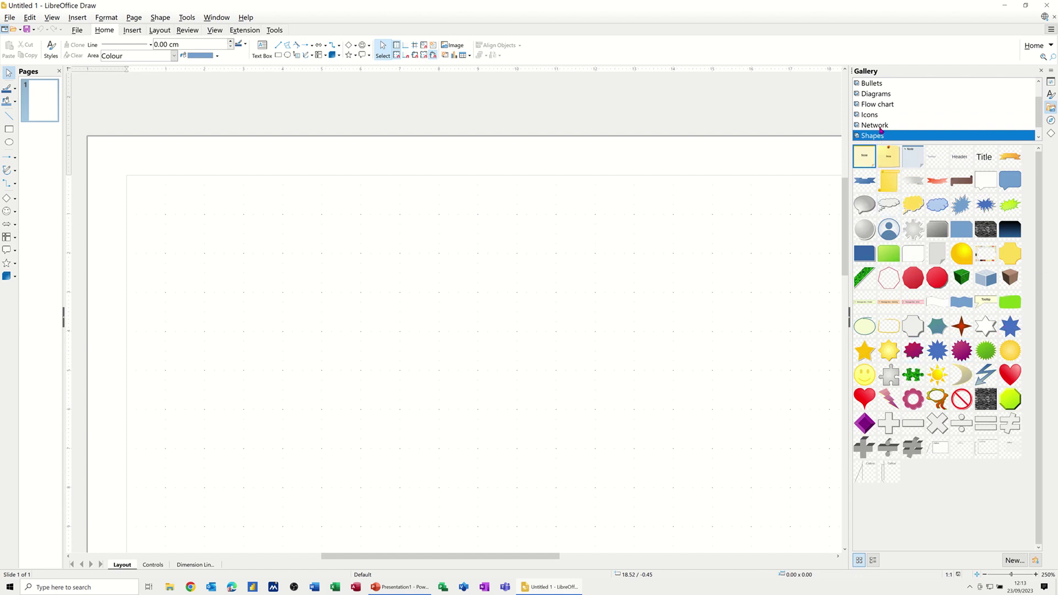
left_click(877, 106)
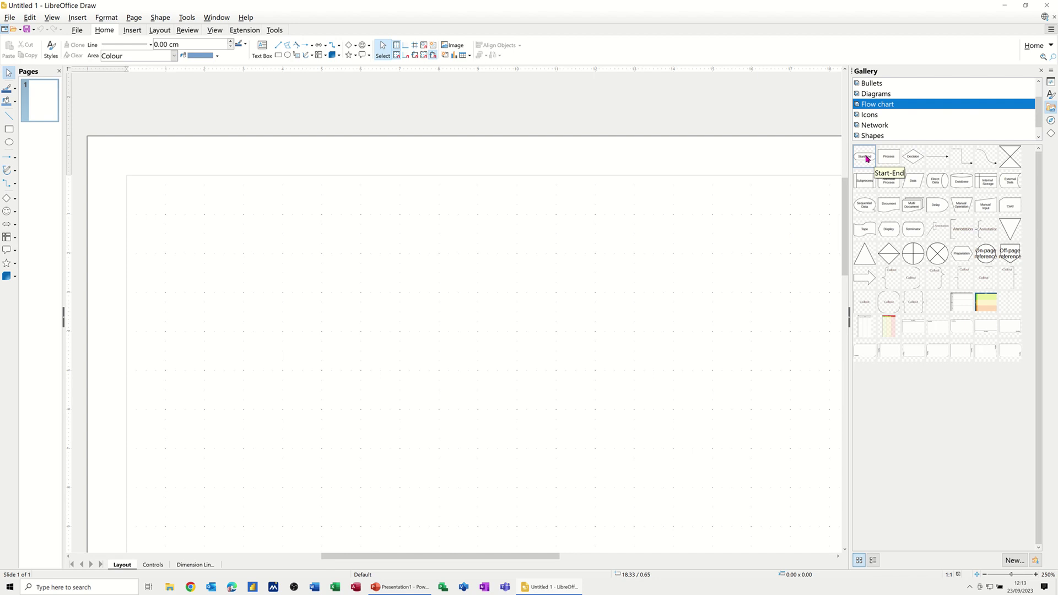
- Place a Start-End terminator near the page top and relabel it 'Begin'
left_click_drag(867, 158, 460, 243)
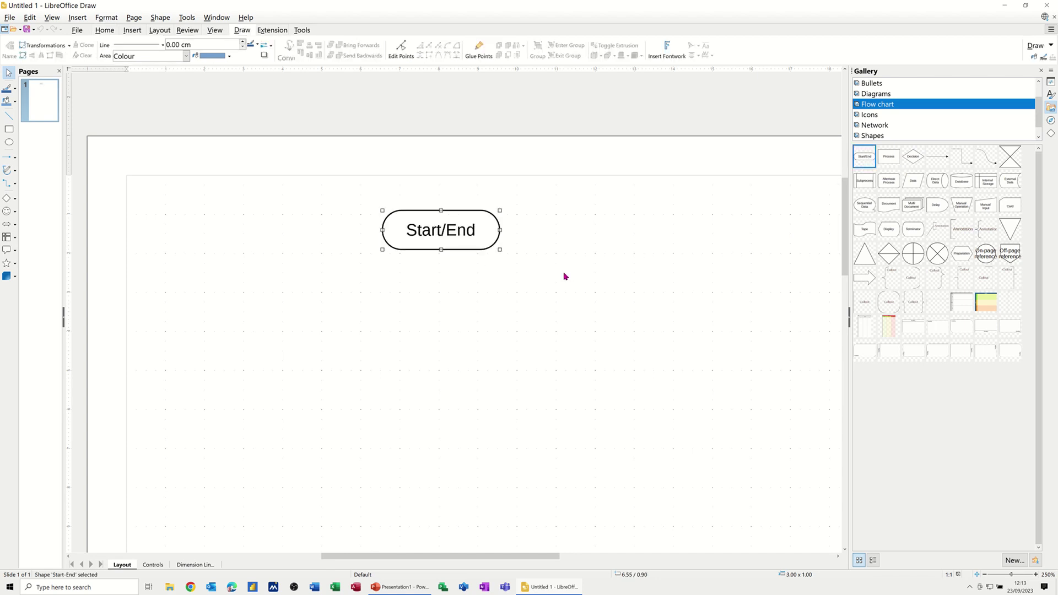
left_click(474, 229)
left_click_drag(479, 228, 411, 227)
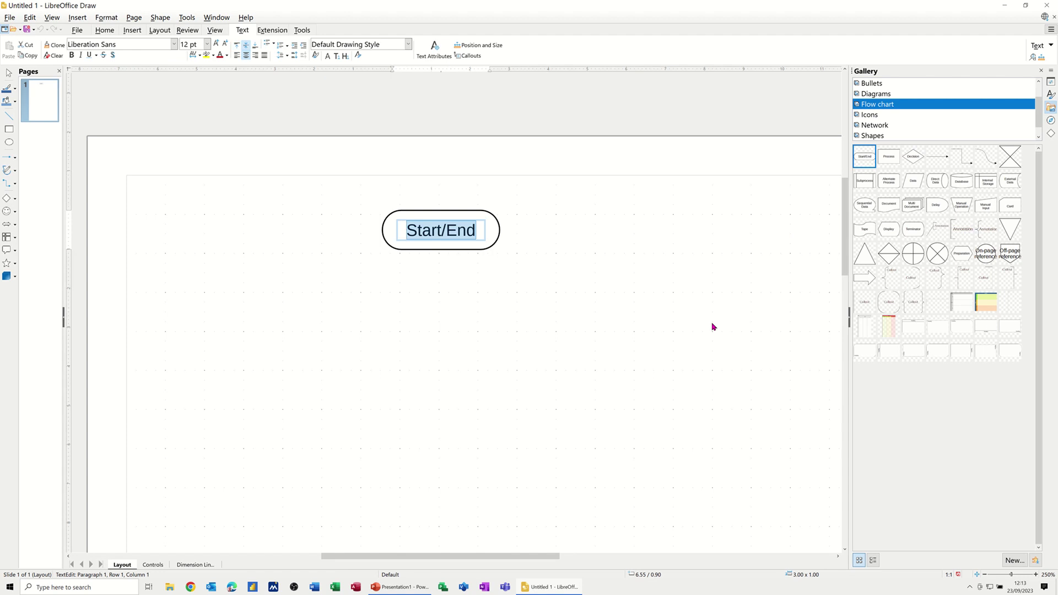
type("Begin")
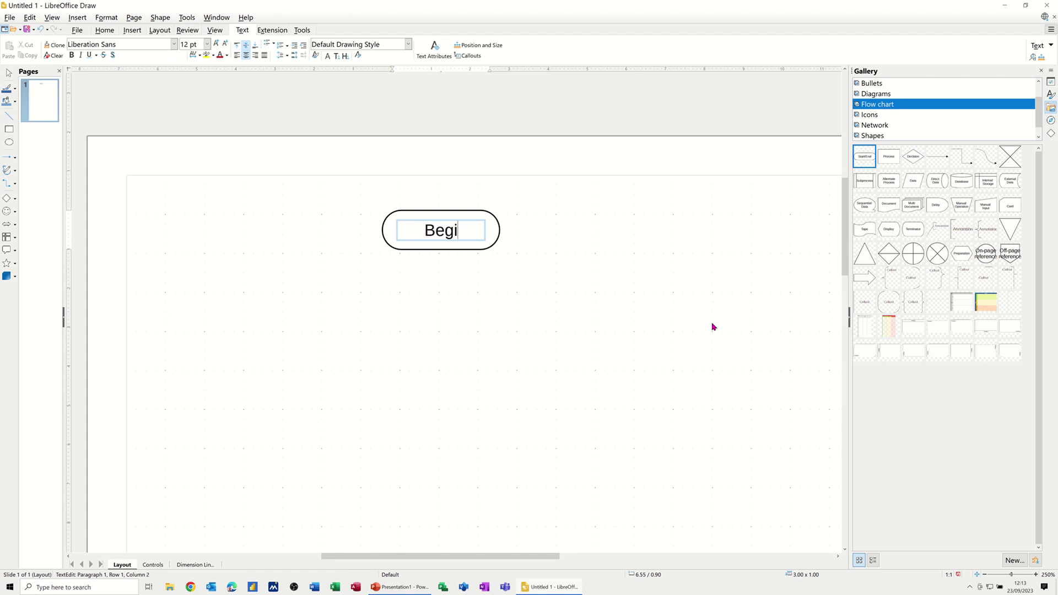
left_click(659, 293)
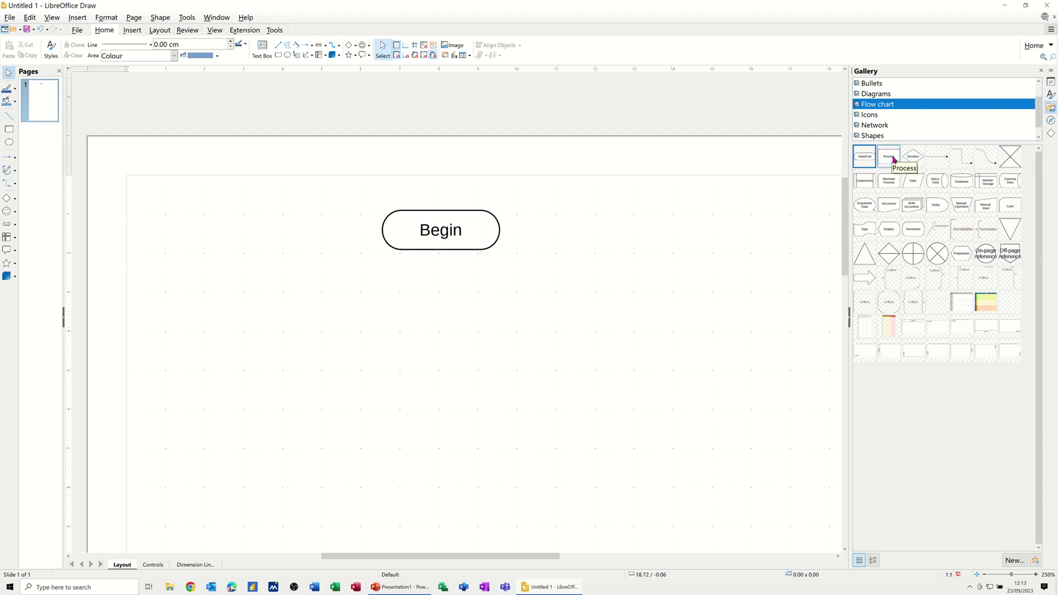
- Add a Process box below Begin, shift it down, and label it 'Induction'
left_click_drag(893, 160, 439, 312)
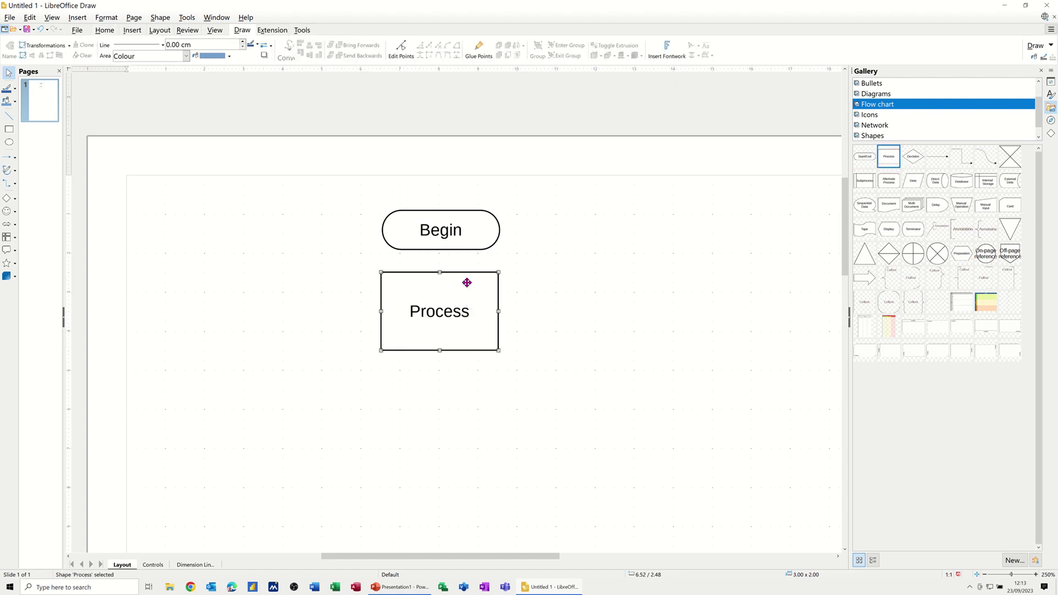
left_click(450, 314)
key("Escape")
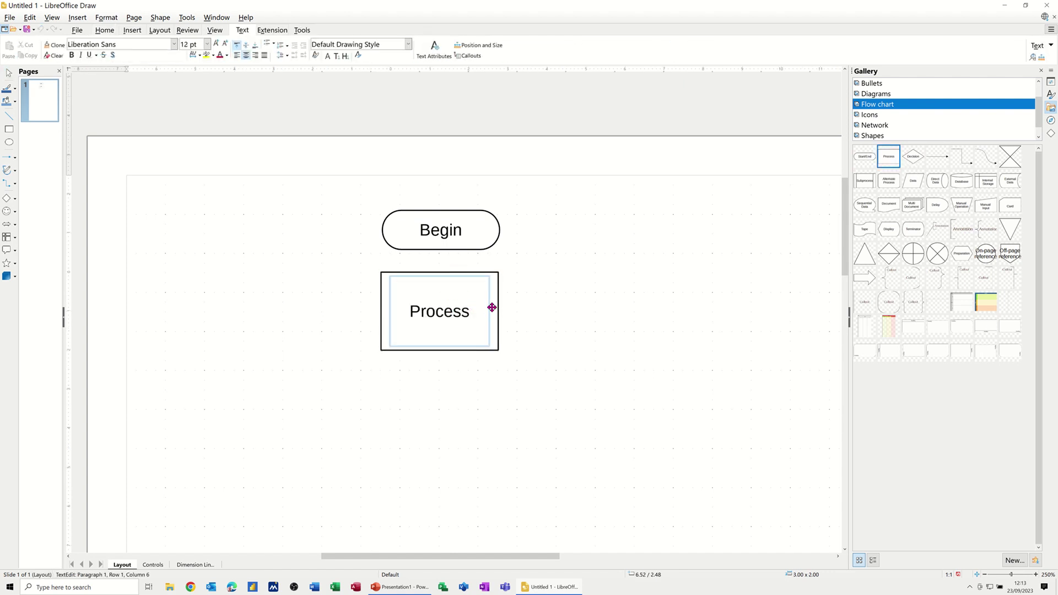
left_click_drag(494, 305, 409, 331)
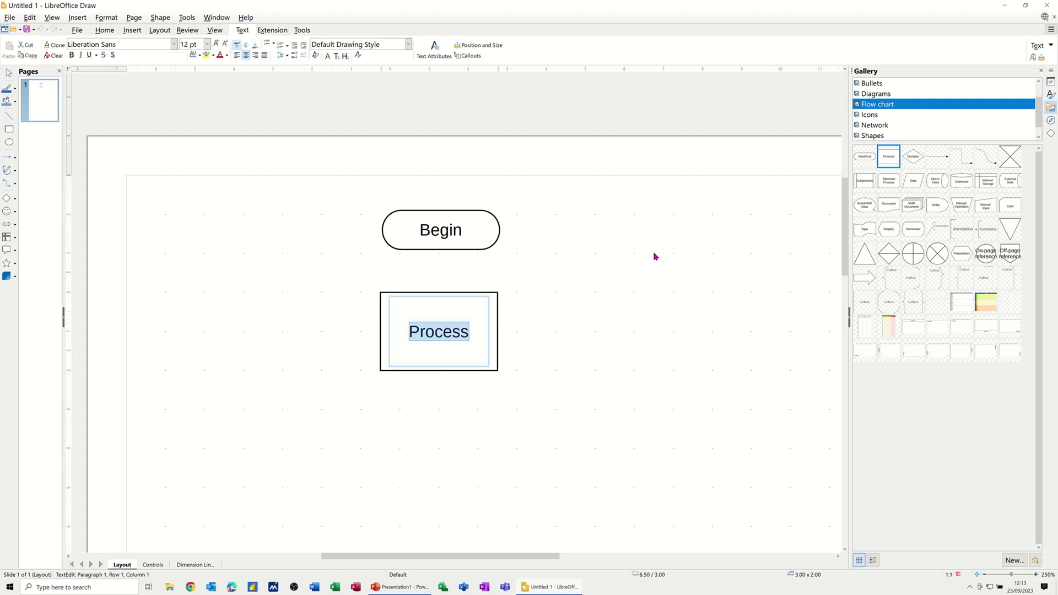
type("Induction")
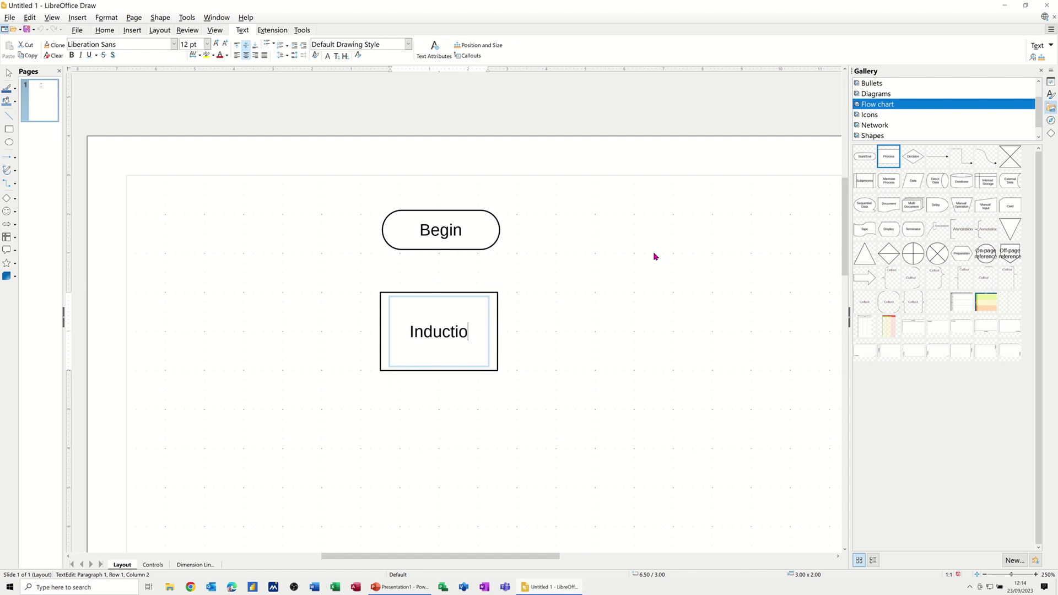
left_click(541, 291)
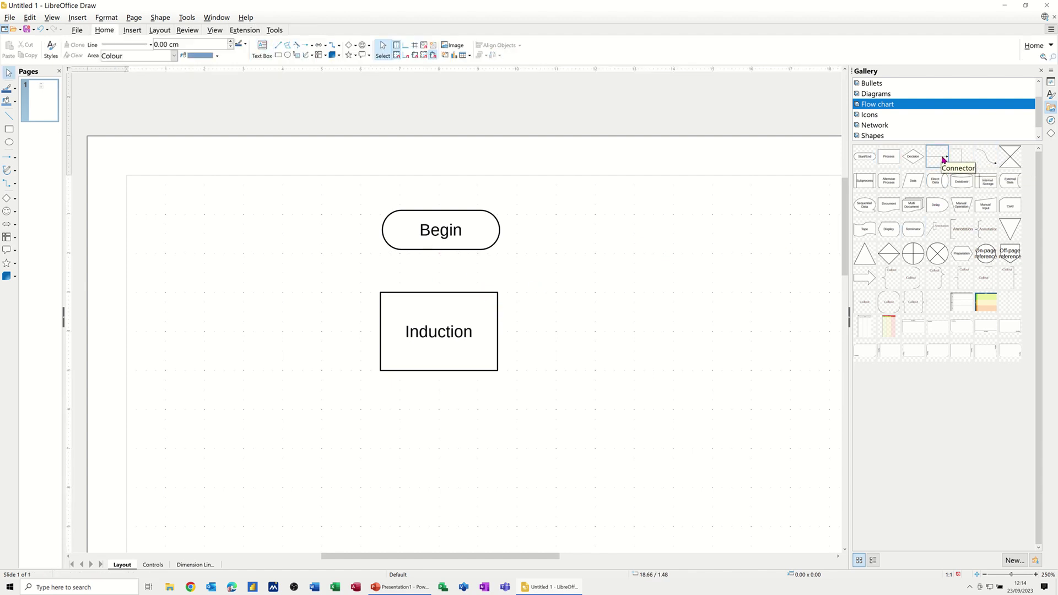
- Link Begin's bottom to Induction's top with a connector arrow
mouse_move(944, 160)
left_mouse_down()
mouse_move(498, 258)
mouse_move(496, 270)
left_mouse_up()
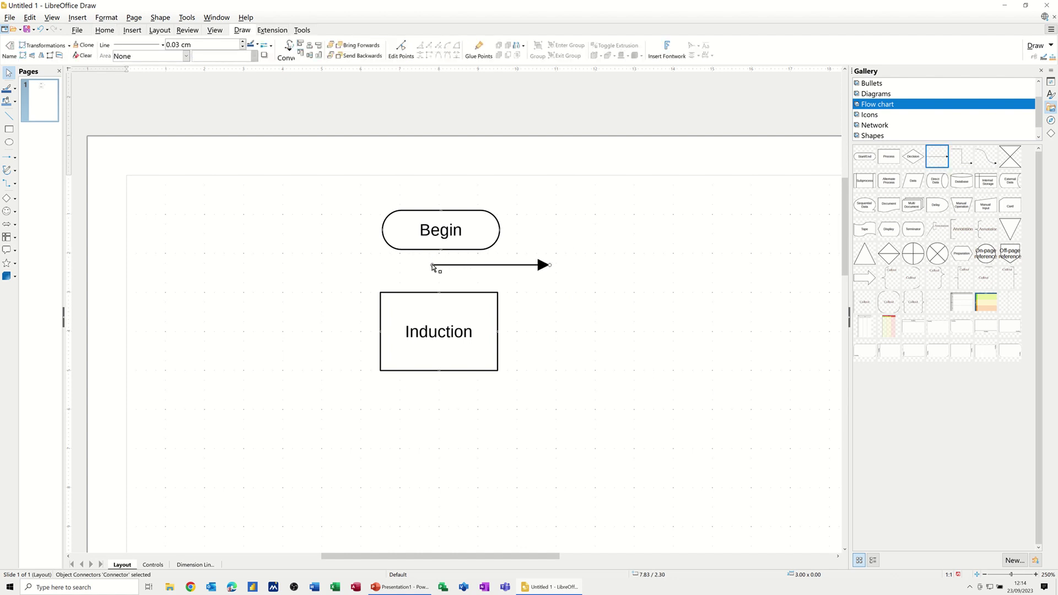
left_click_drag(432, 266, 441, 251)
left_click_drag(550, 268, 439, 295)
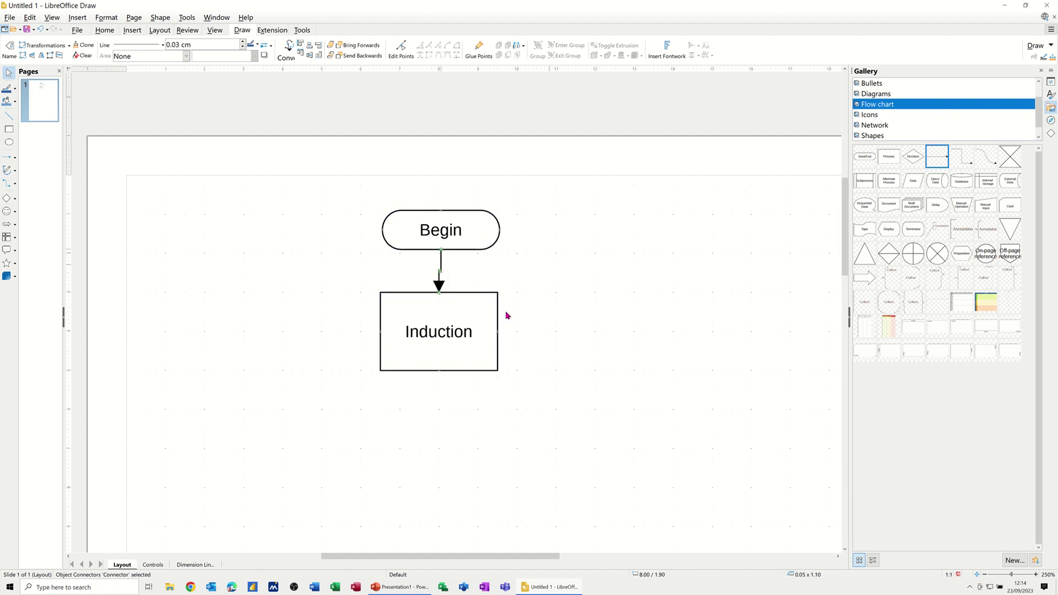
left_click(491, 314)
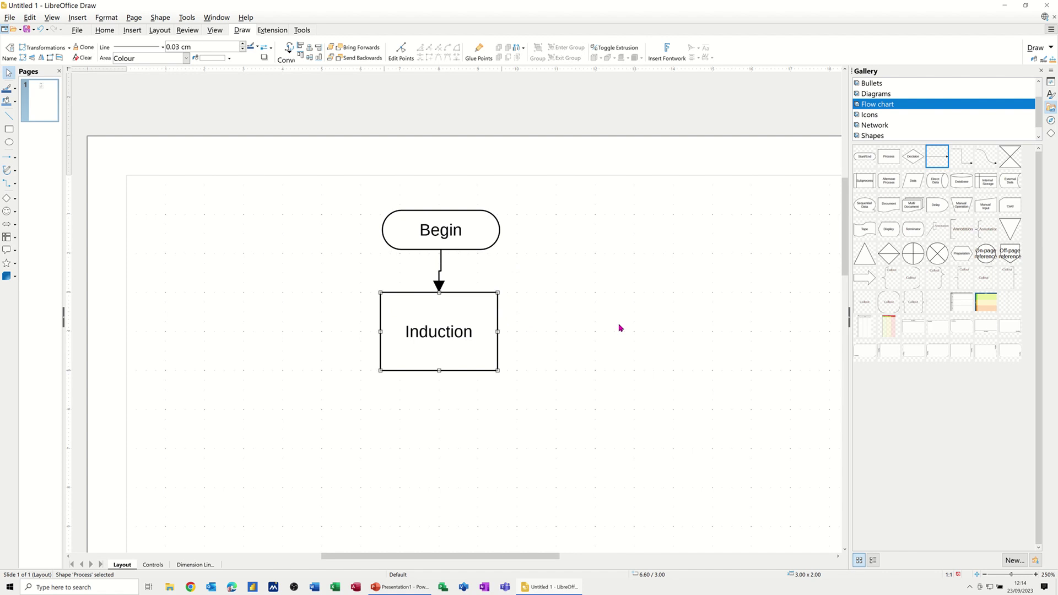
- Align Begin directly above Induction and drop a Decision diamond below Induction
left_click(477, 241)
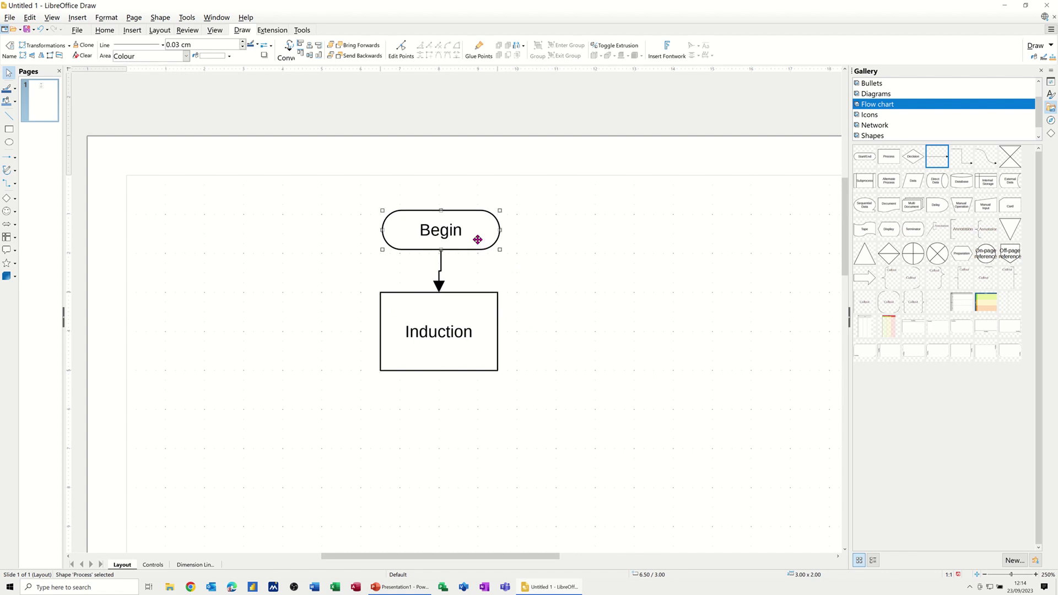
key("Left")
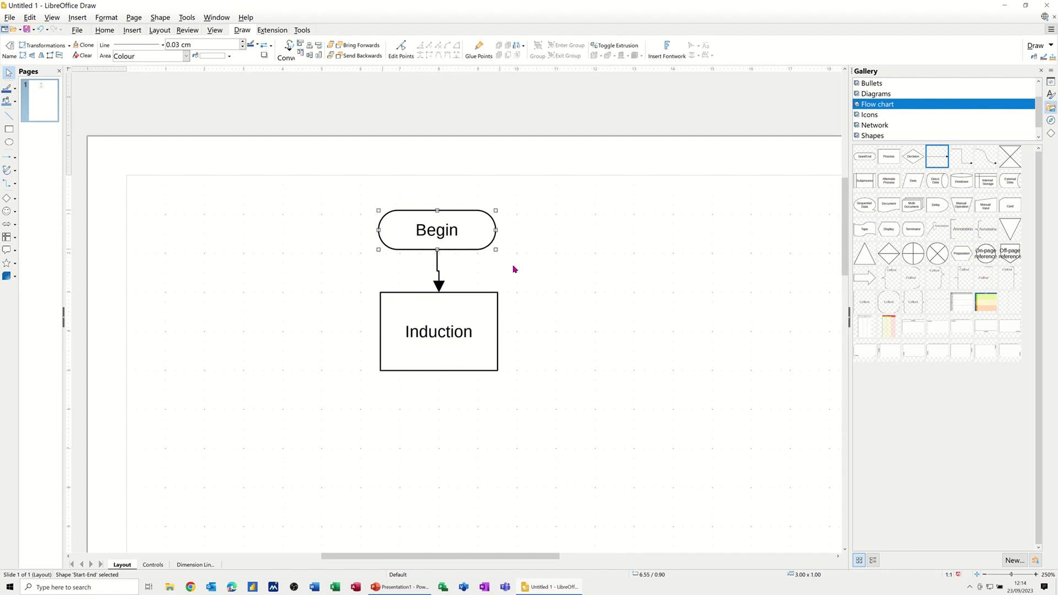
key("Right")
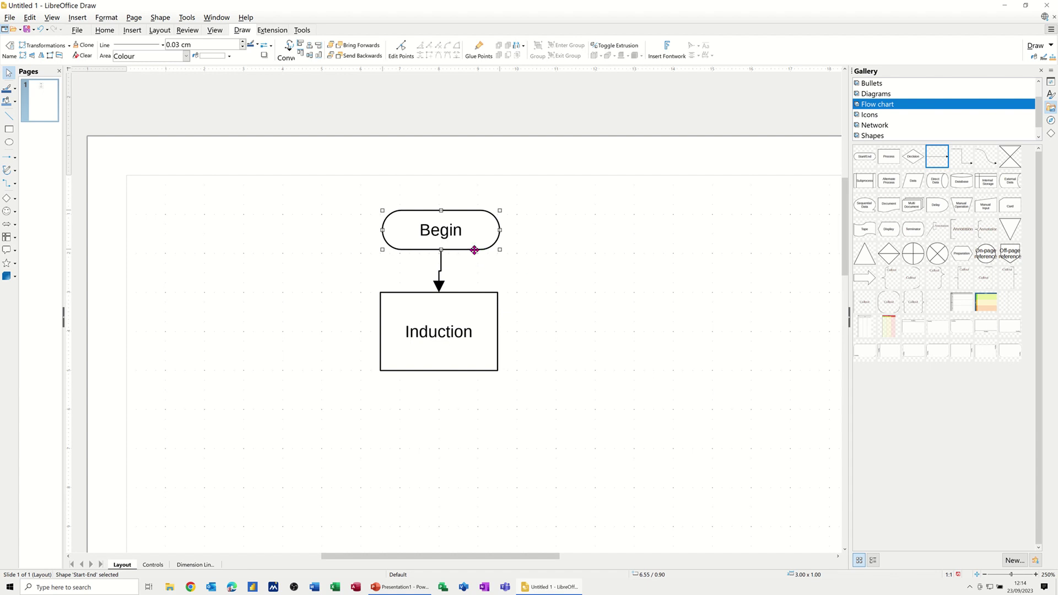
left_click_drag(474, 249, 466, 253)
left_click(569, 296)
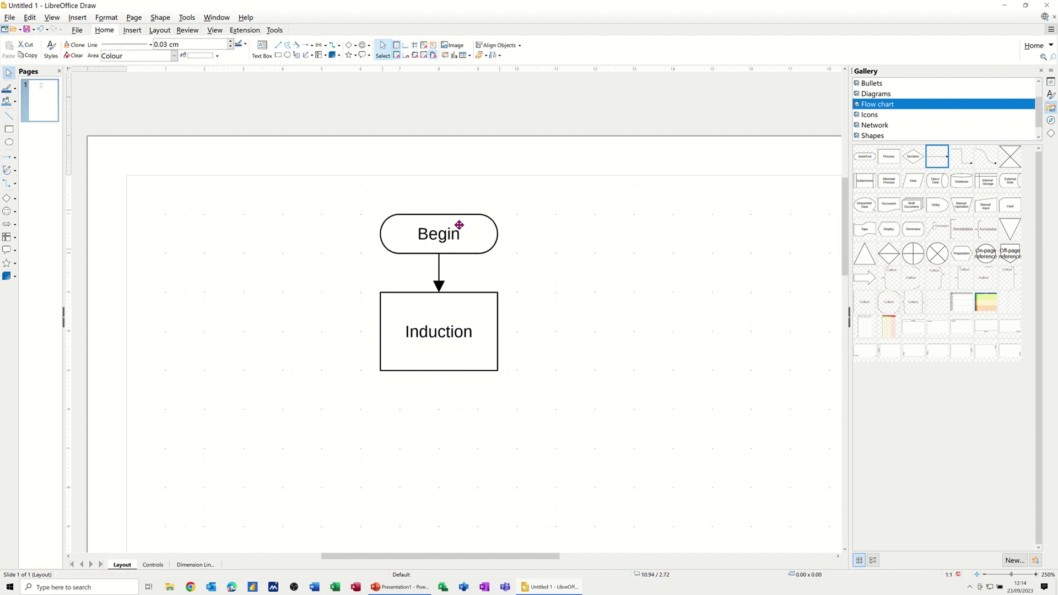
left_click(455, 338)
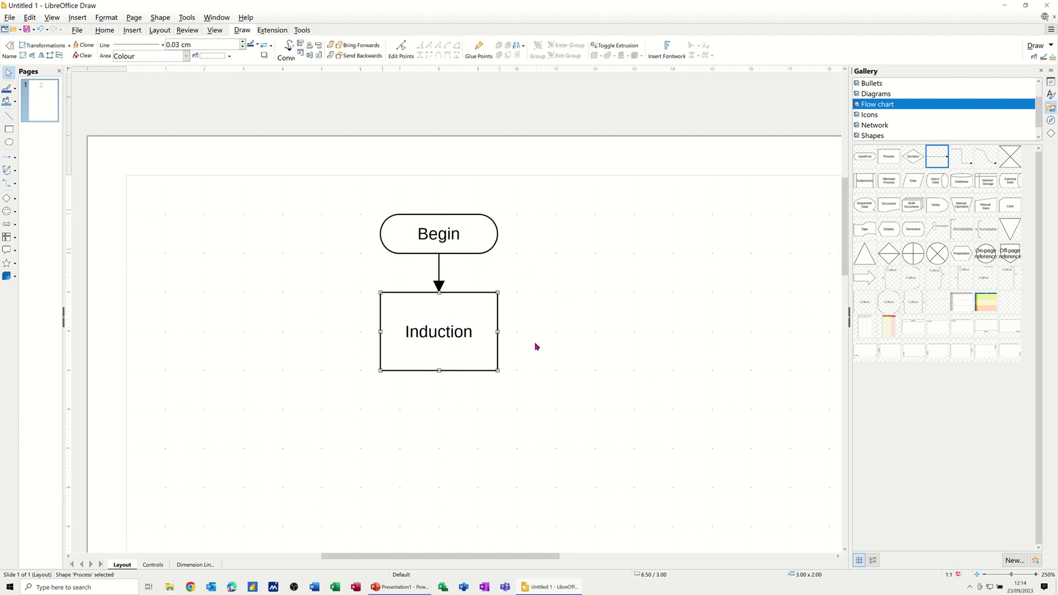
left_click_drag(913, 157, 435, 446)
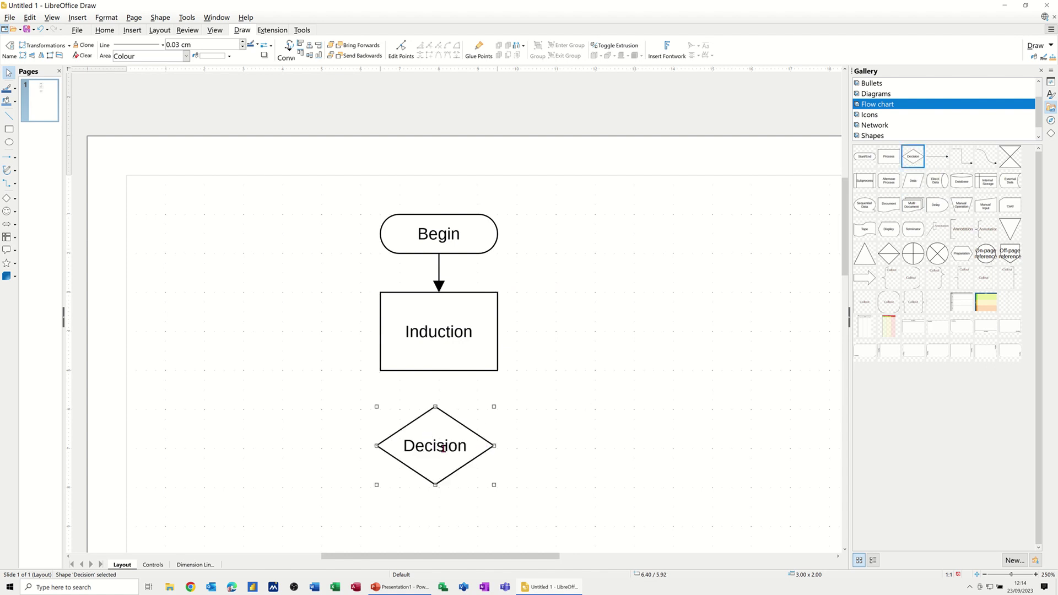
- Connect Induction's bottom to the Decision diamond's top and nudge the diamond to straighten the arrow
left_click(937, 157)
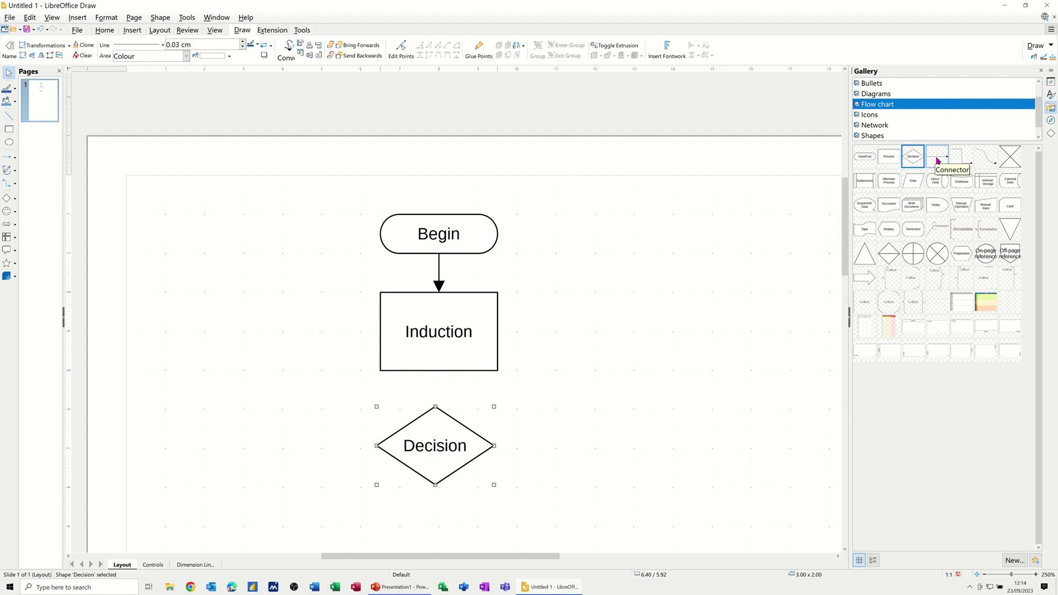
left_click_drag(937, 156, 576, 397)
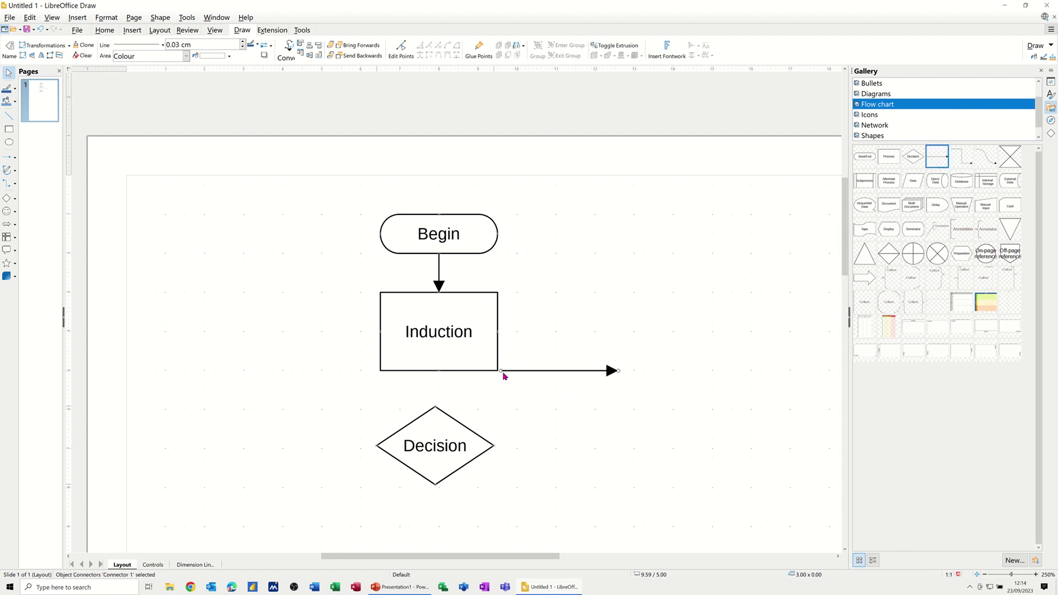
left_click_drag(501, 373, 439, 371)
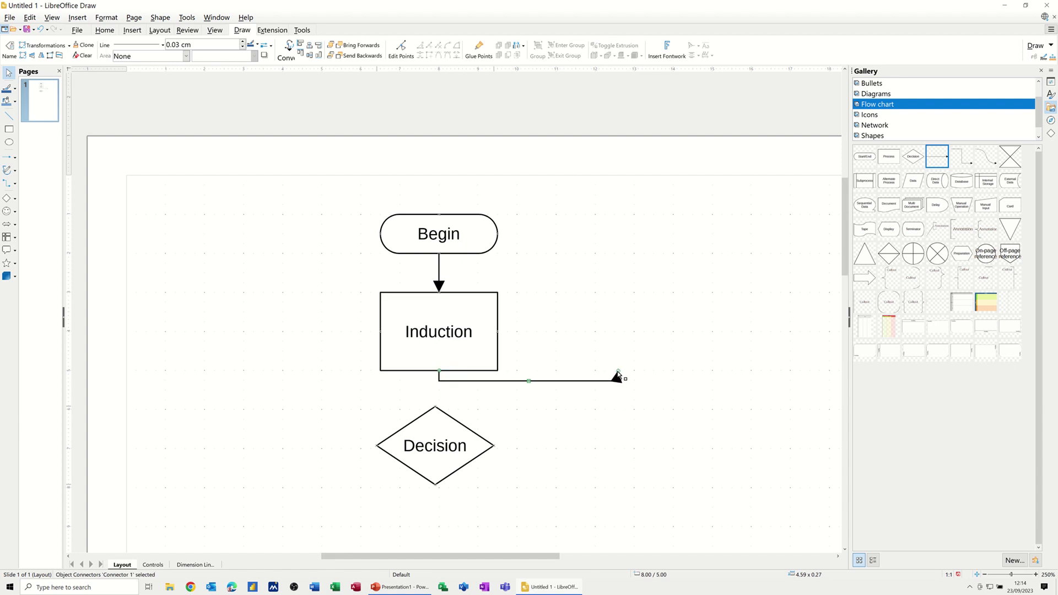
left_click_drag(619, 373, 435, 410)
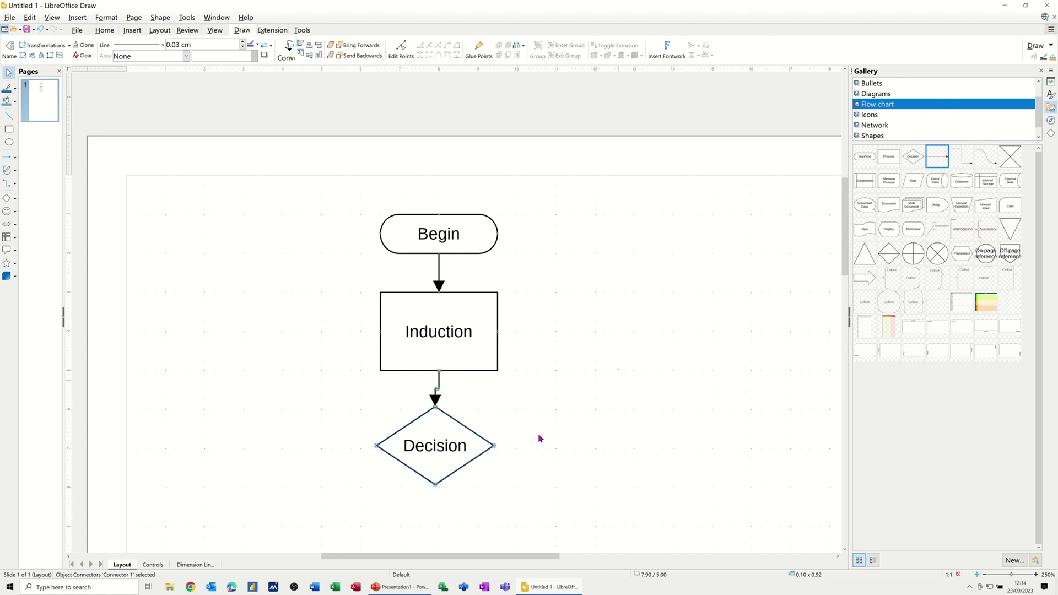
left_click(472, 444)
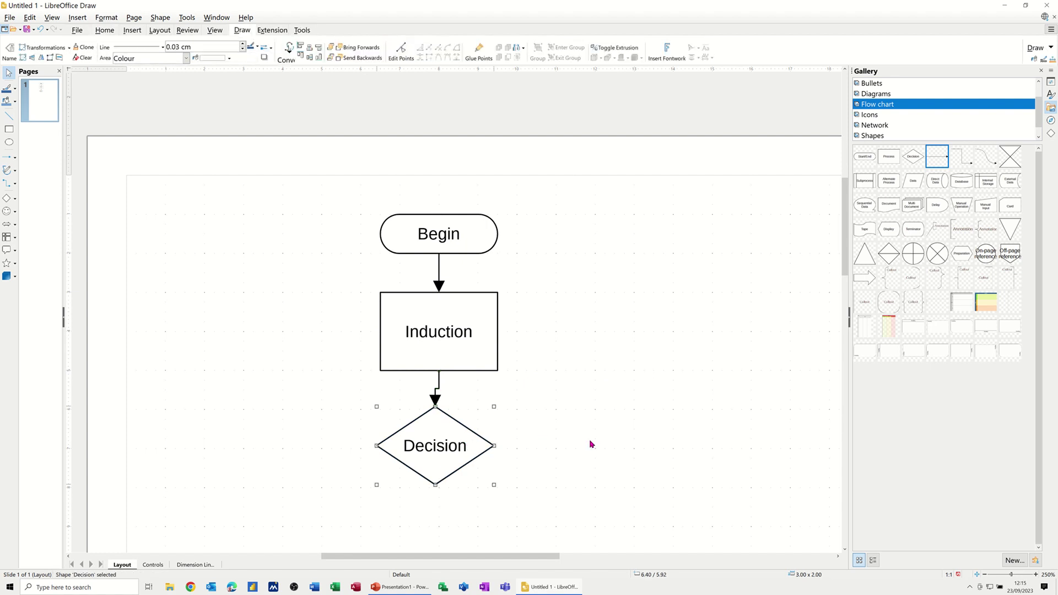
key("Right")
key("Right")
key("Left")
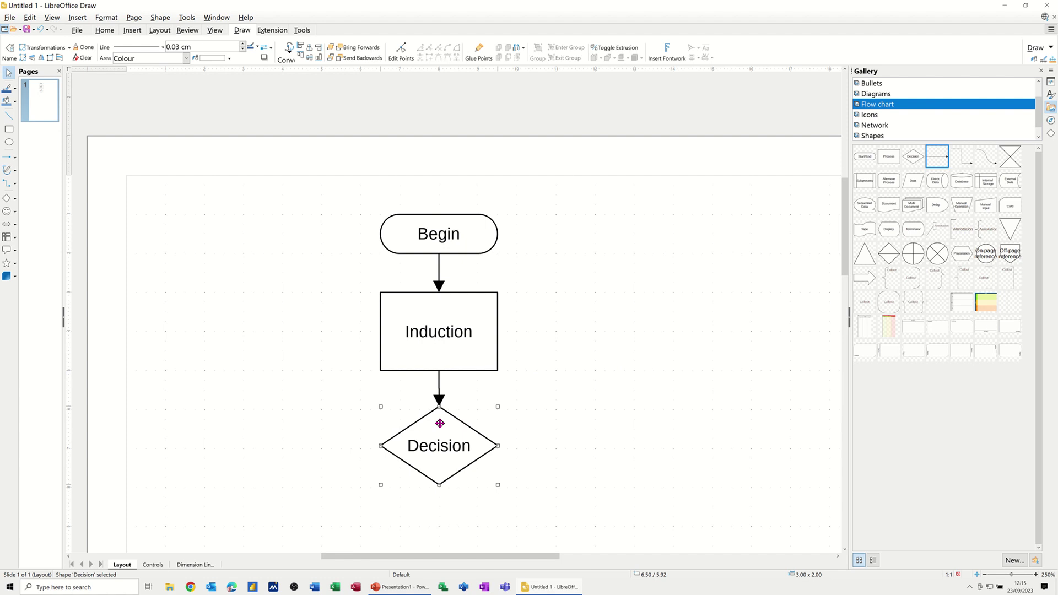
- Replace the diamond's 'Decision' text with 'Docs Correct'
left_click(440, 449)
double_click(439, 450)
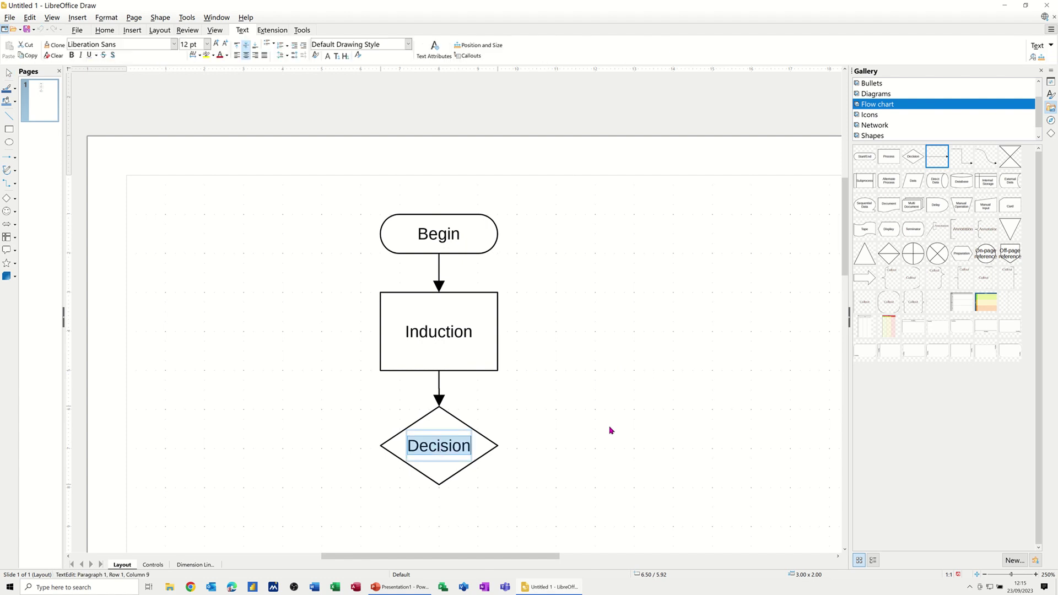
type("D")
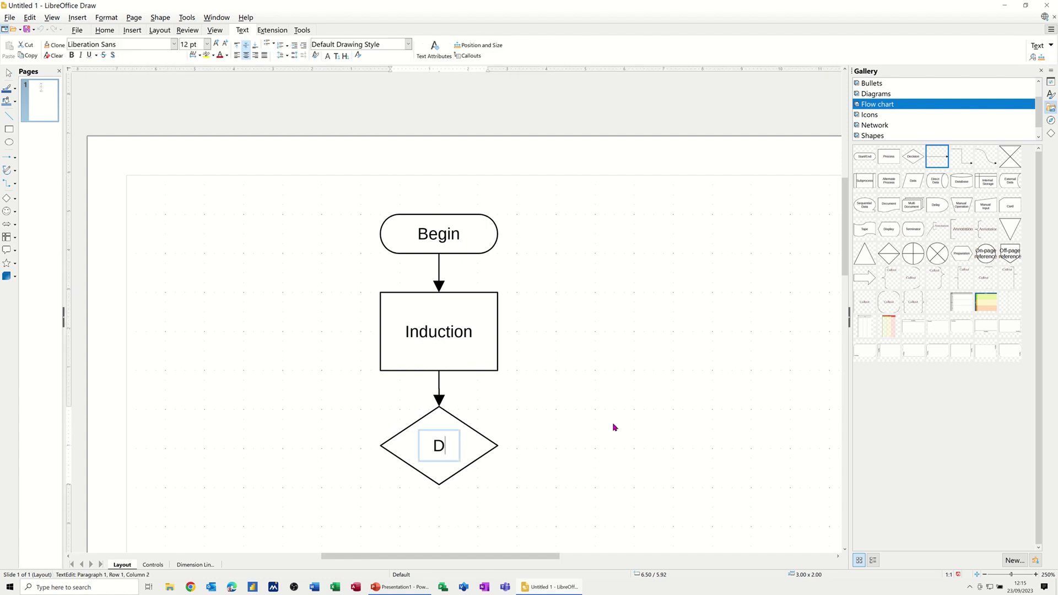
type("ocs Correct")
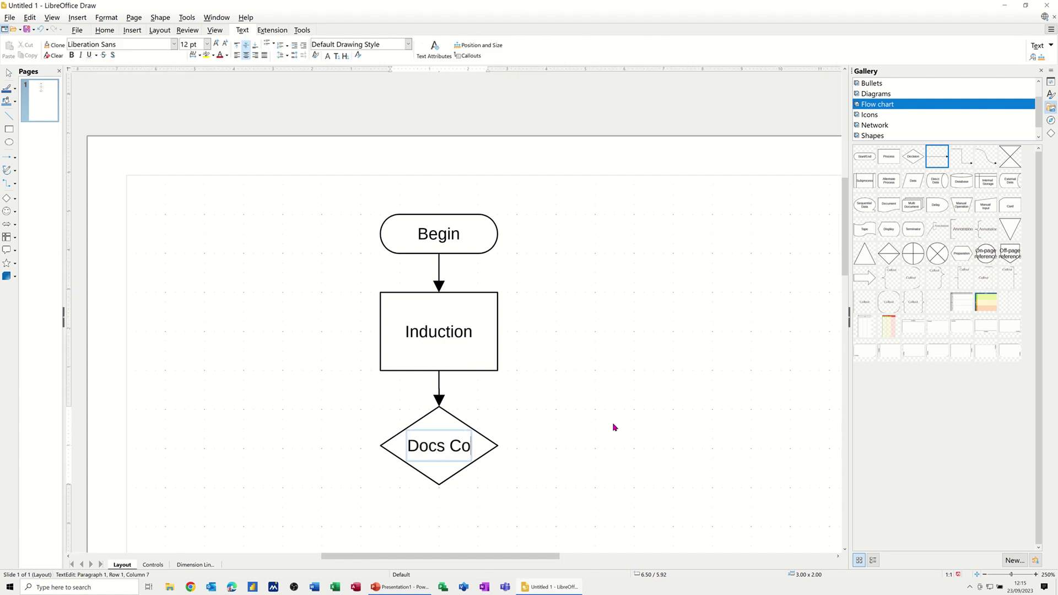
left_click(540, 463)
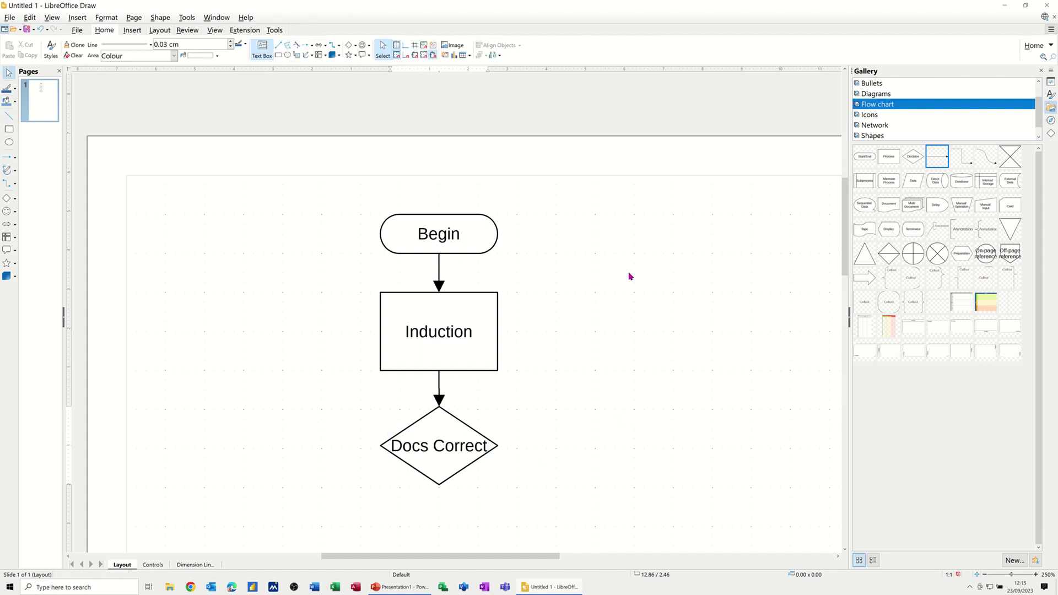
- Drop a Process shape from the Flow chart gallery beneath the Docs Correct diamond
scroll(630, 276, "down", 1)
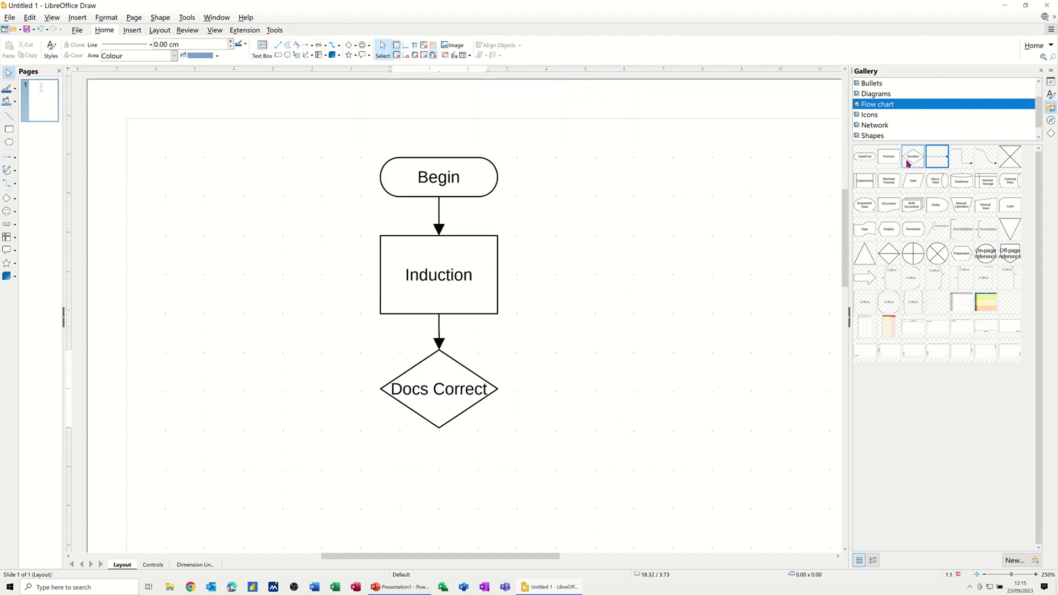
left_click_drag(888, 158, 466, 458)
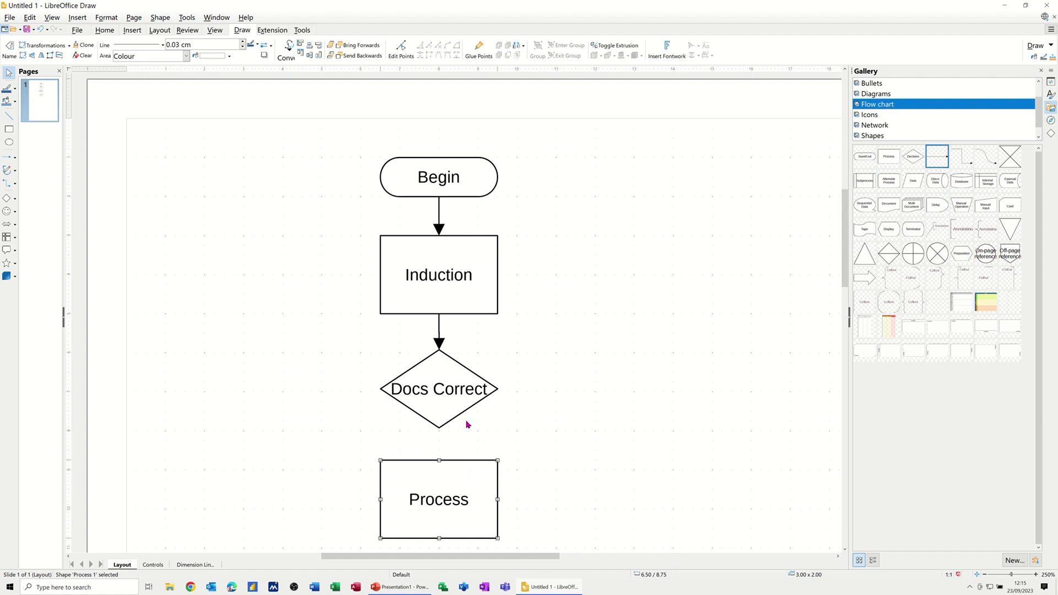
- Add a connector below the diamond and attach its arrow end to the Process box's top
left_click_drag(938, 161, 441, 430)
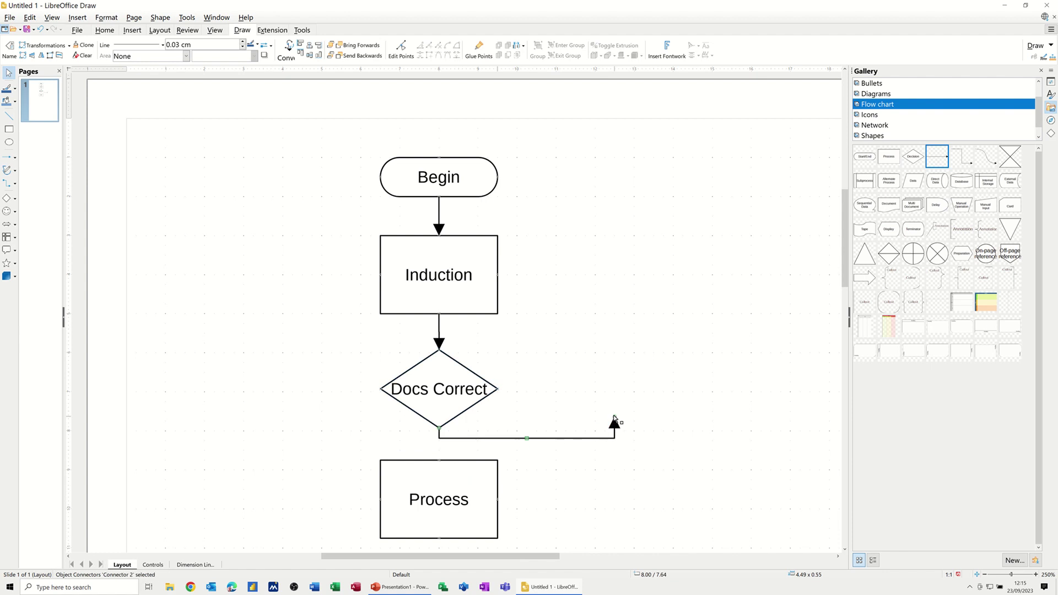
mouse_move(615, 419)
left_mouse_down()
mouse_move(463, 444)
mouse_move(438, 464)
left_mouse_up()
left_click(550, 474)
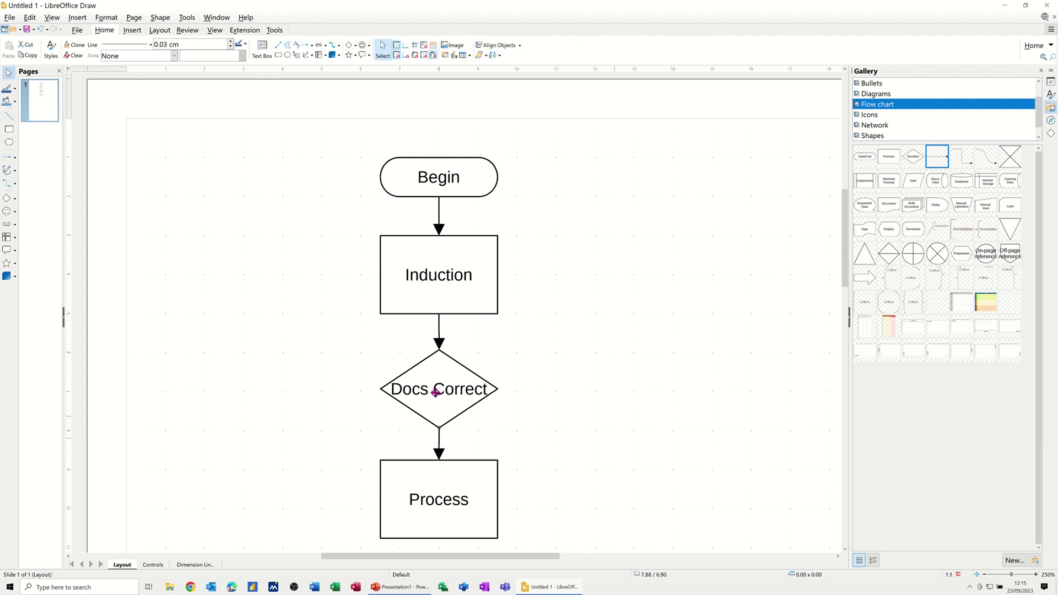